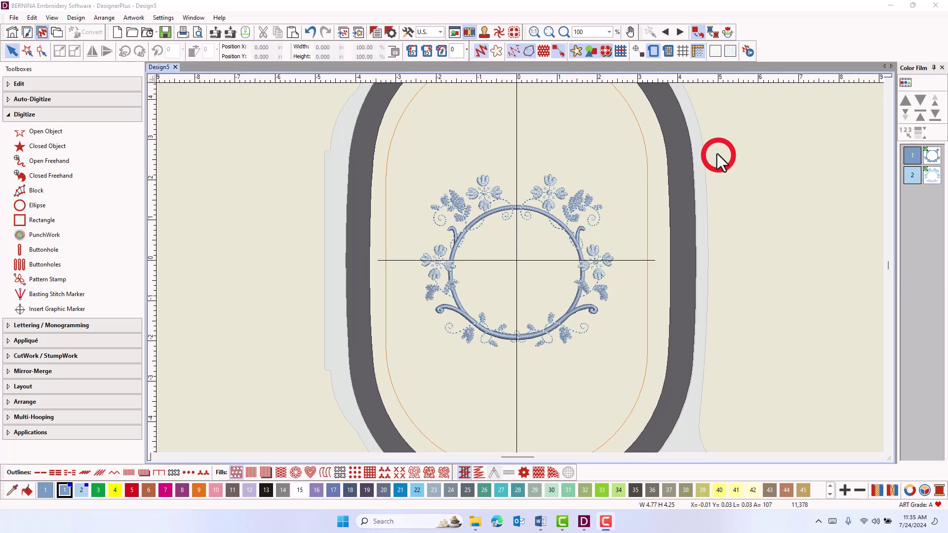
- Review the start and end position options in Auto Start and End, and switch off the artistic view of the design
{"action": "left_click", "coordinate": [76, 17]}
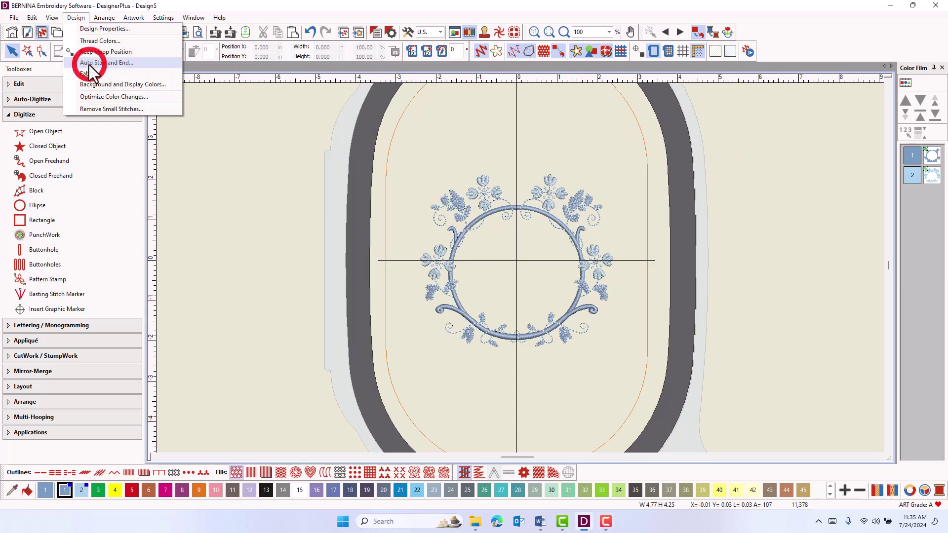
{"action": "left_click", "coordinate": [91, 63]}
{"action": "left_click", "coordinate": [723, 148]}
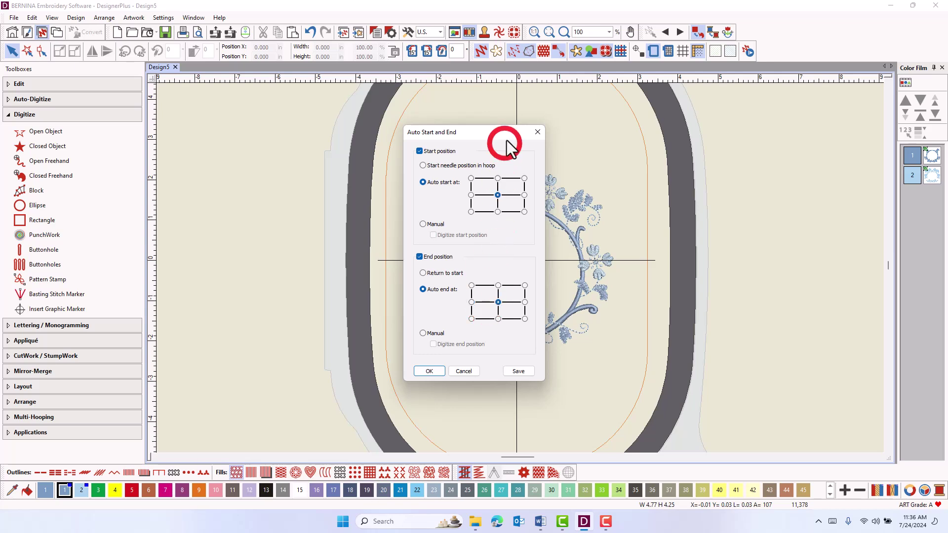
{"action": "left_click", "coordinate": [538, 134]}
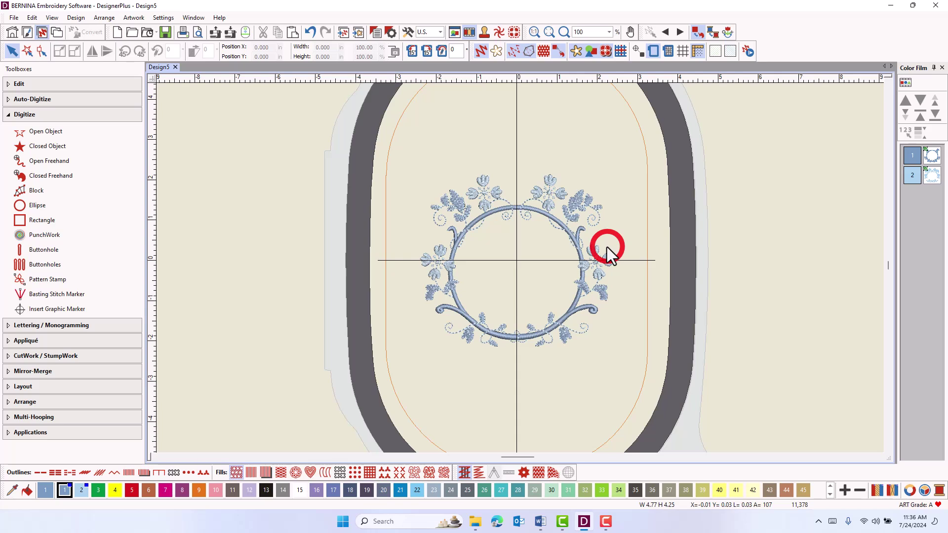
{"action": "left_click", "coordinate": [483, 52]}
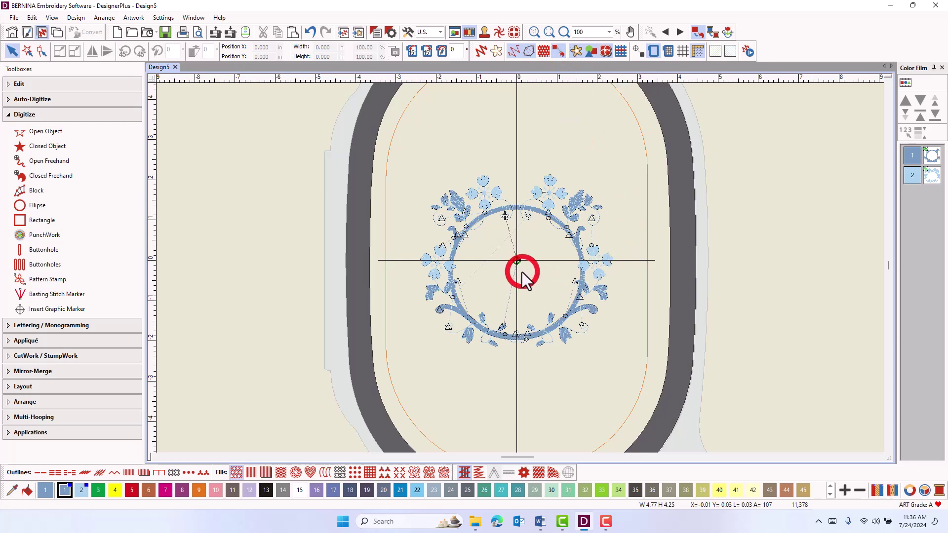
- Disable both the start position and the end position in Auto Start and End, and undo that change
{"action": "left_click", "coordinate": [78, 18]}
{"action": "left_click", "coordinate": [95, 61]}
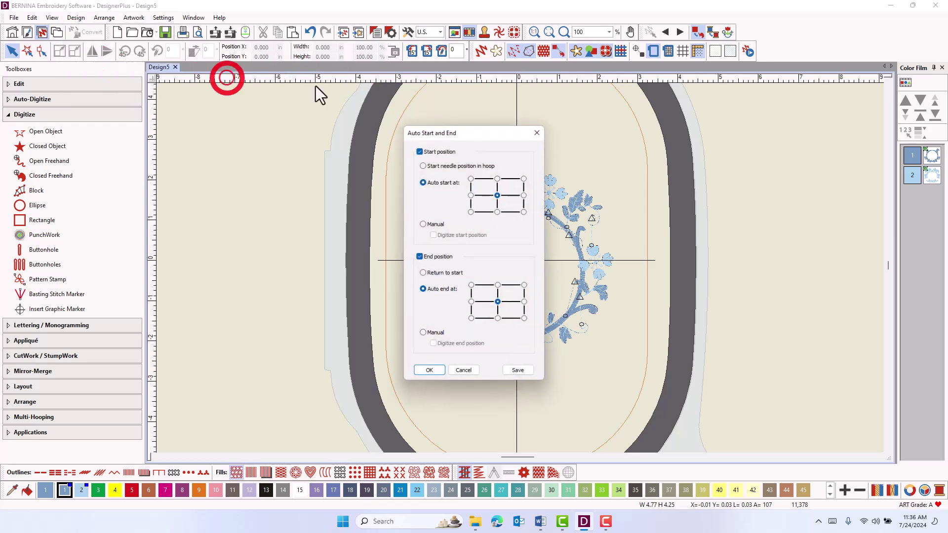
{"action": "left_click", "coordinate": [419, 153]}
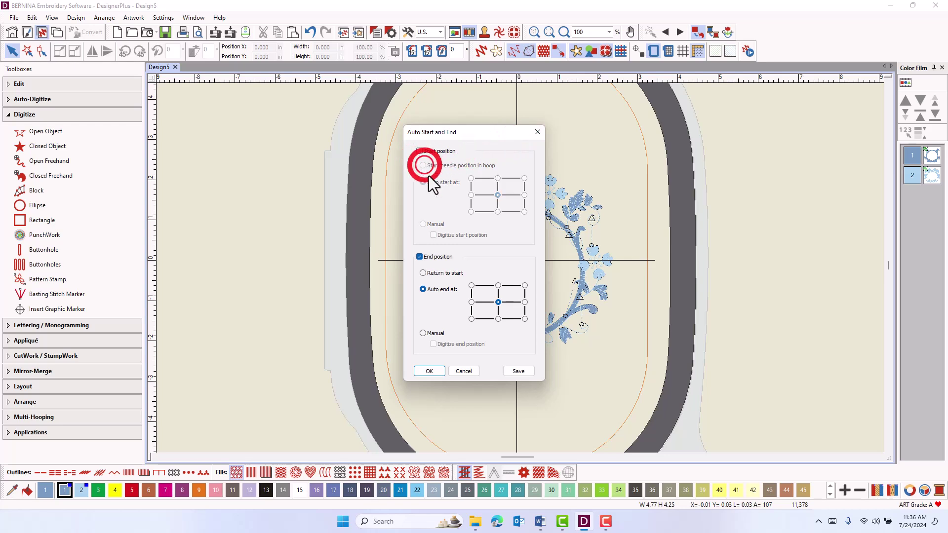
{"action": "left_click", "coordinate": [419, 257]}
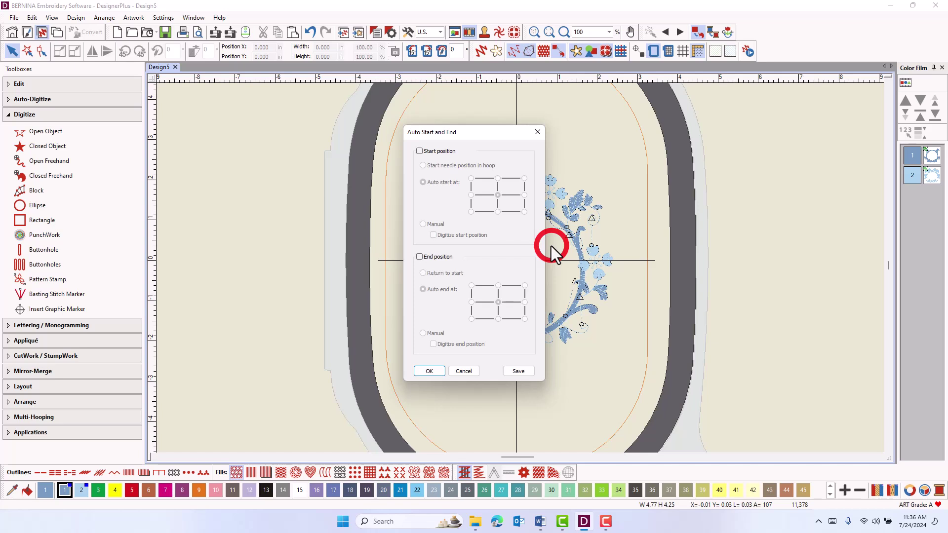
{"action": "left_click", "coordinate": [429, 371]}
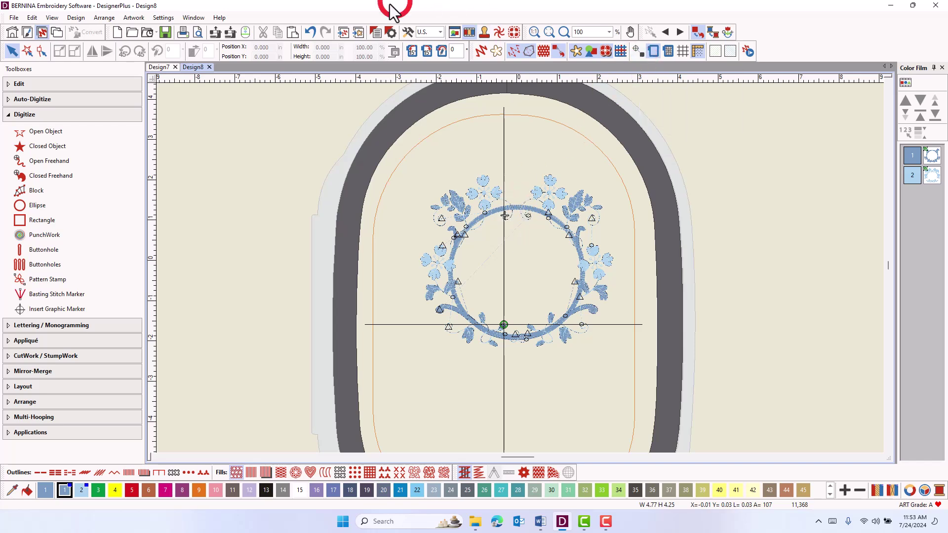
{"action": "left_click", "coordinate": [311, 33]}
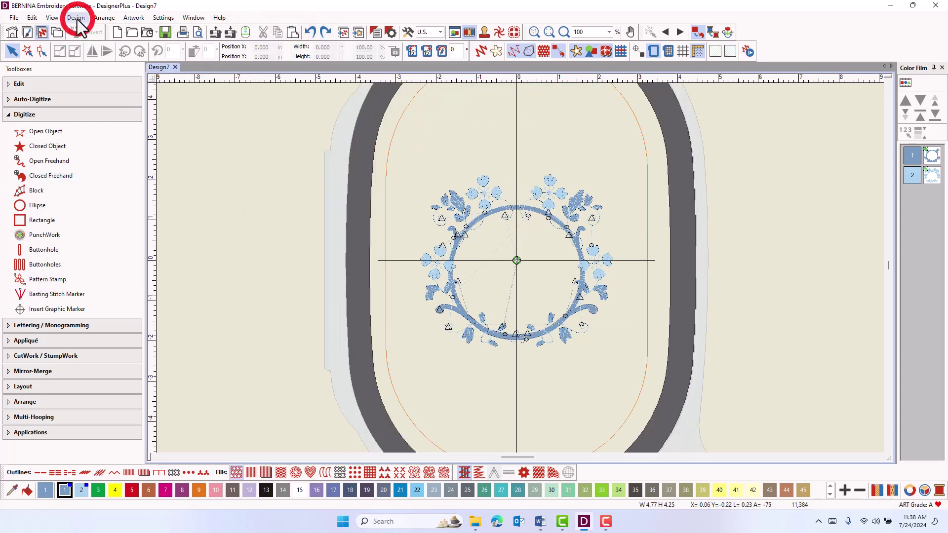
- Check which automatic start and end points are set for the wreath design
{"action": "left_click", "coordinate": [76, 18]}
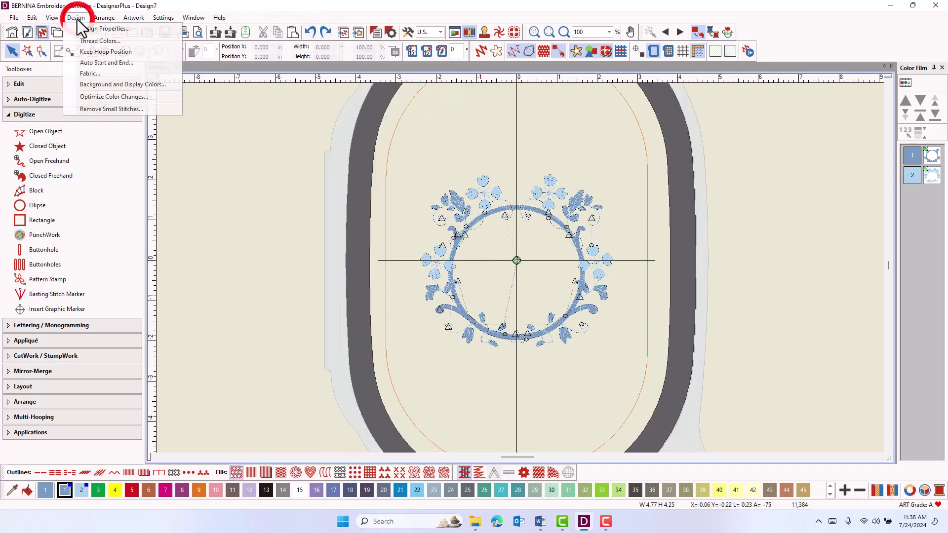
{"action": "left_click", "coordinate": [93, 62]}
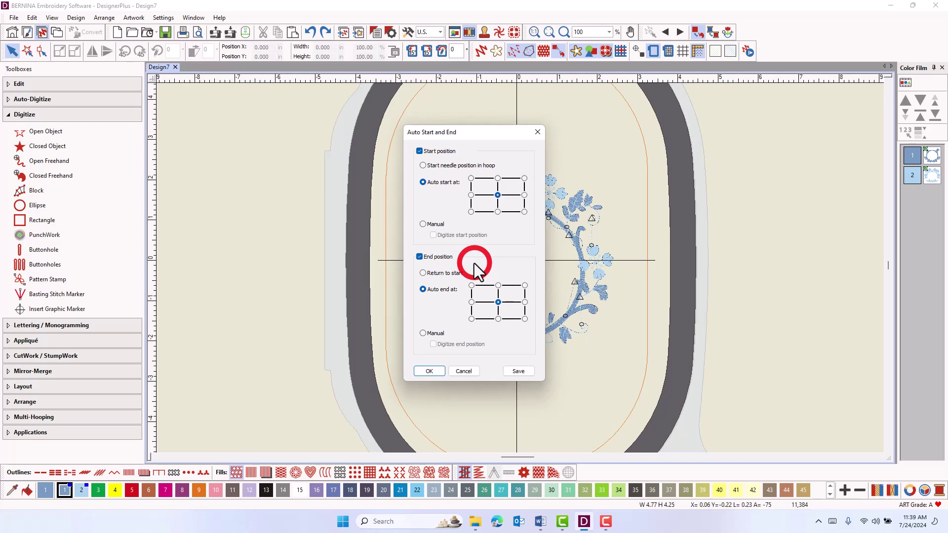
{"action": "key", "text": "Return"}
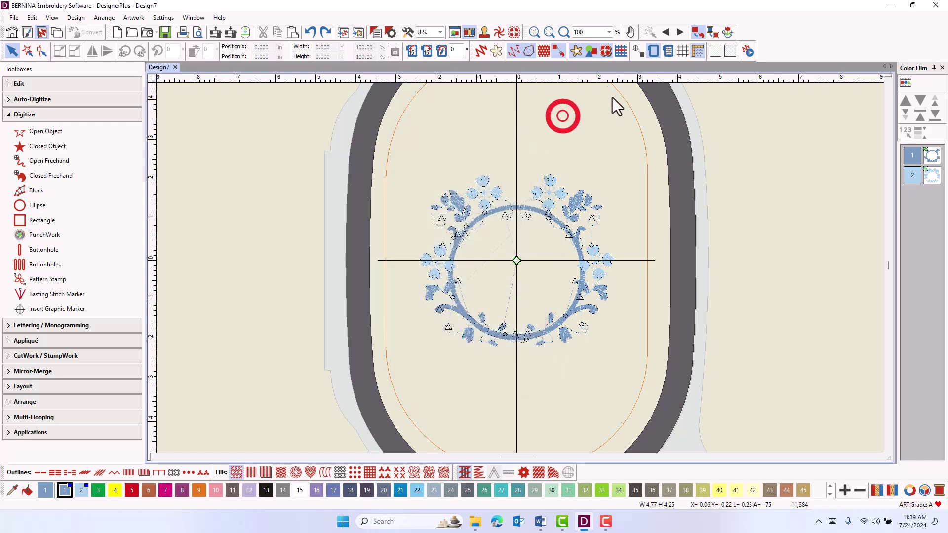
- Turn on Keep Hoop Position, and set Auto start to the middle-left point and Auto end to the middle-right point
{"action": "left_click", "coordinate": [637, 52]}
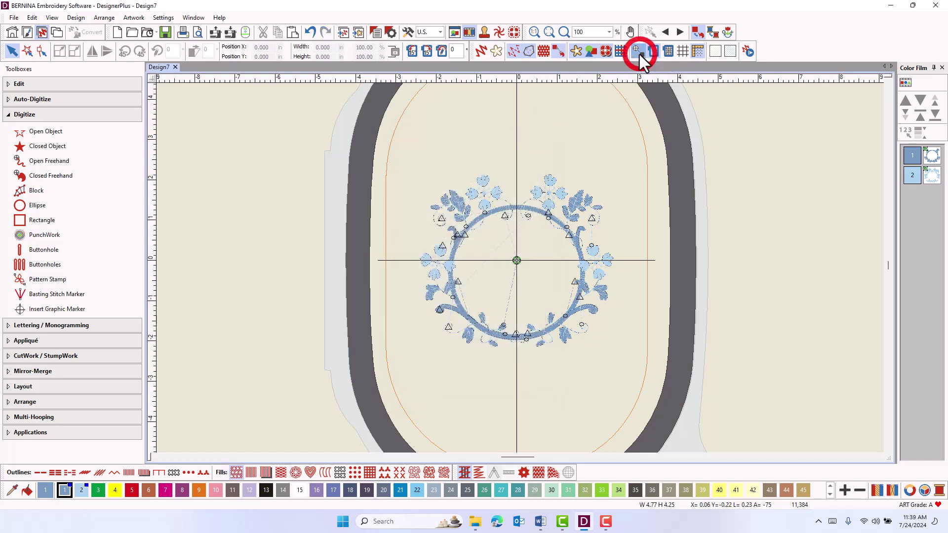
{"action": "left_click", "coordinate": [77, 18]}
{"action": "left_click", "coordinate": [90, 63]}
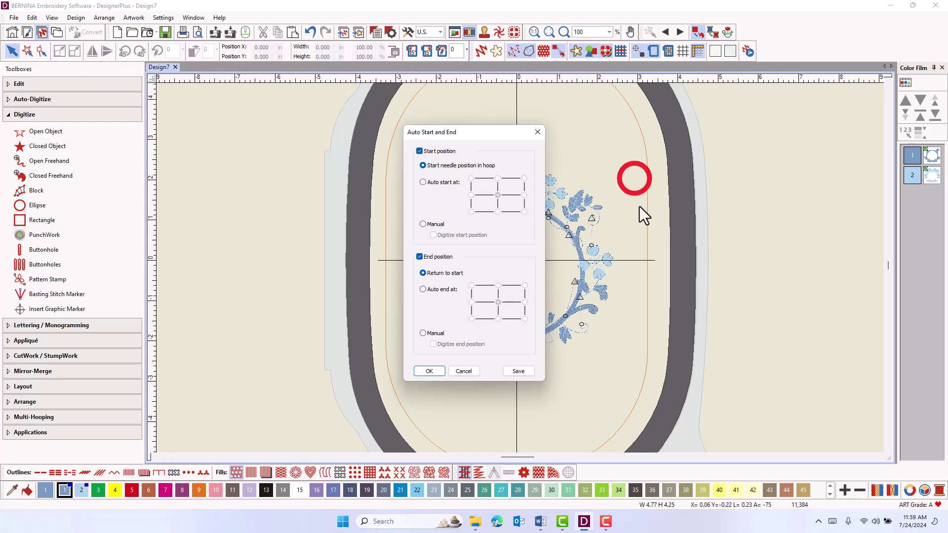
{"action": "left_click", "coordinate": [423, 182]}
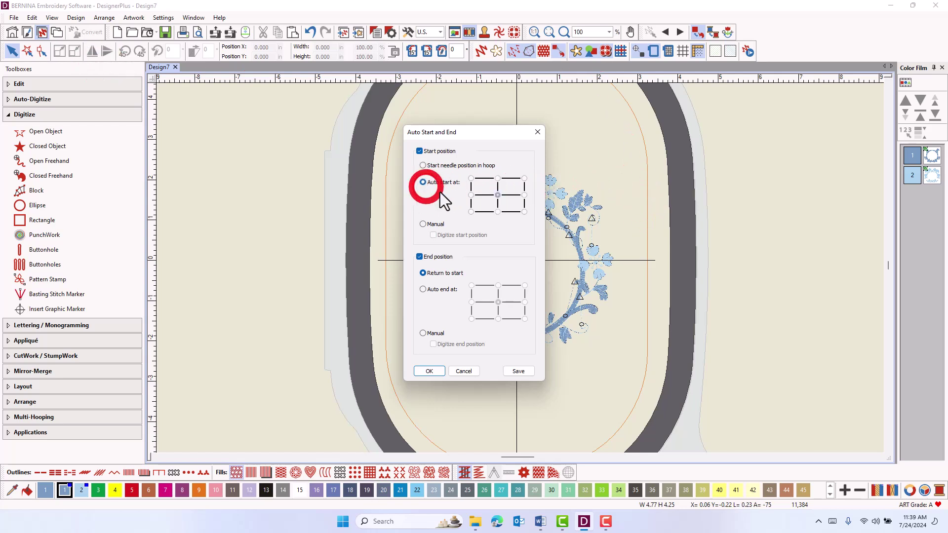
{"action": "left_click", "coordinate": [471, 196]}
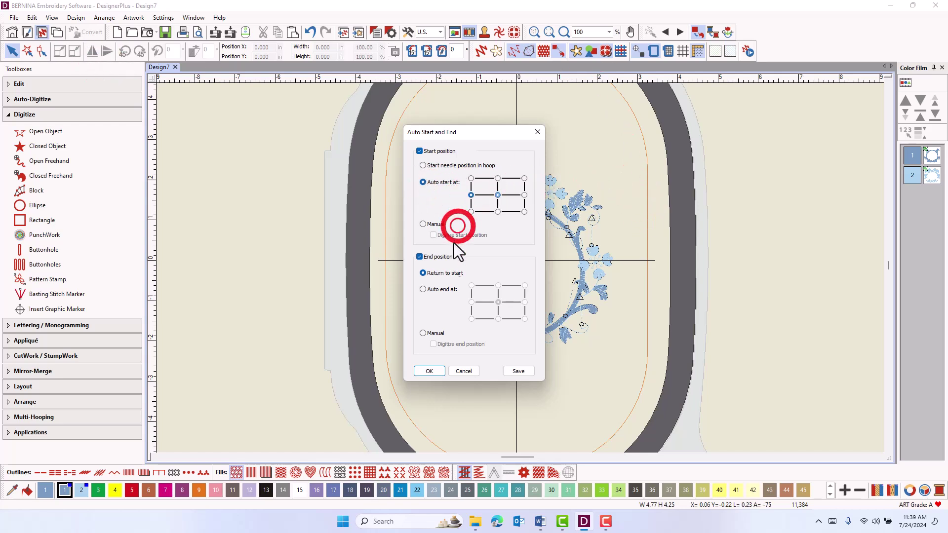
{"action": "left_click", "coordinate": [424, 290]}
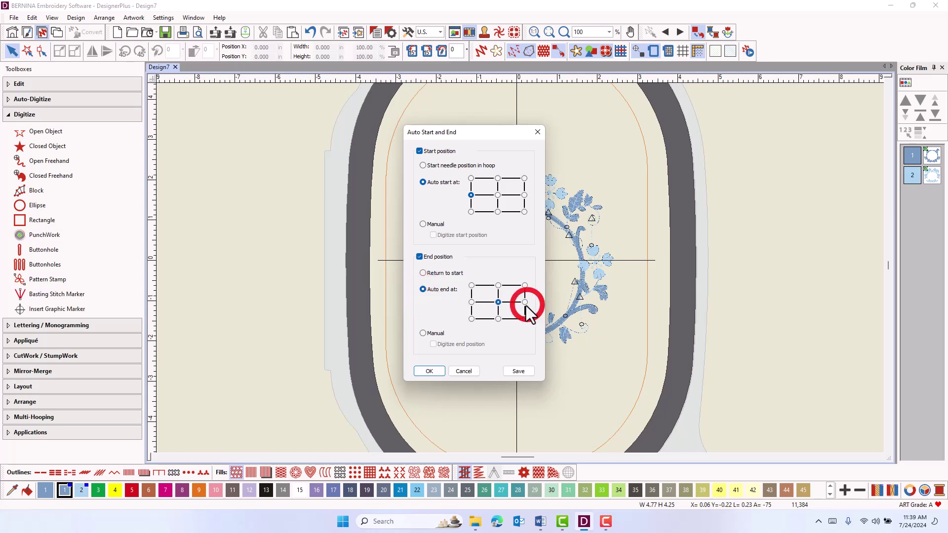
{"action": "left_click", "coordinate": [525, 303]}
{"action": "left_click", "coordinate": [430, 372]}
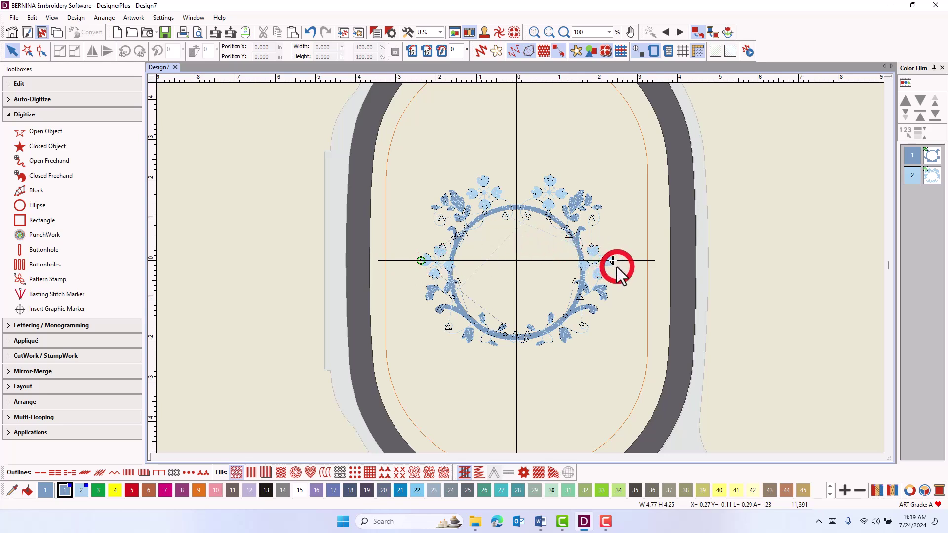
- Set the start position to Manual and digitize the start point at the tip of the wreath's lower-left leaf
{"action": "left_click", "coordinate": [77, 17]}
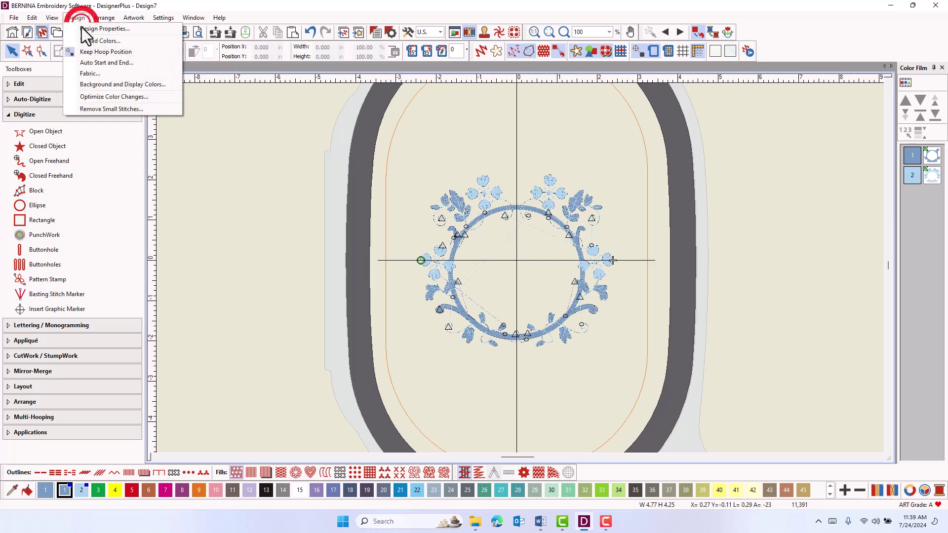
{"action": "left_click", "coordinate": [98, 63]}
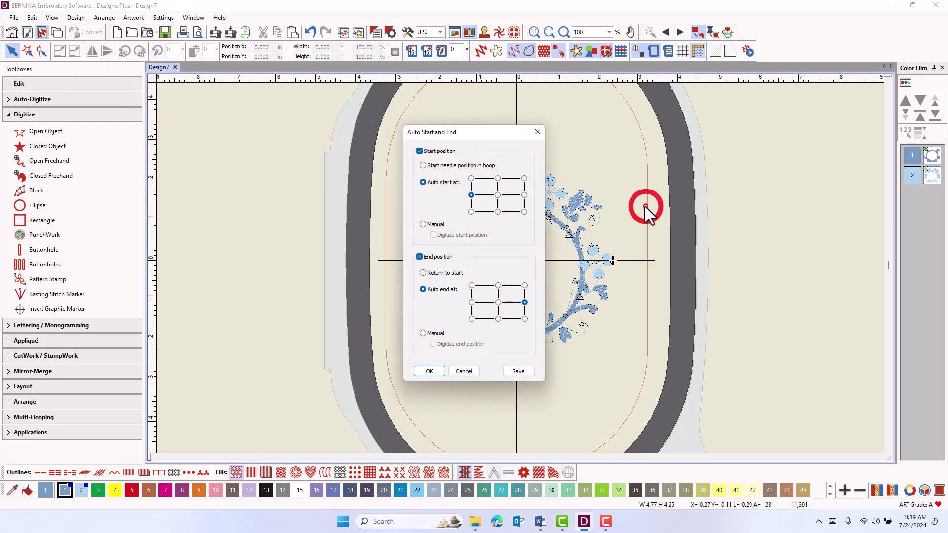
{"action": "left_click", "coordinate": [423, 225]}
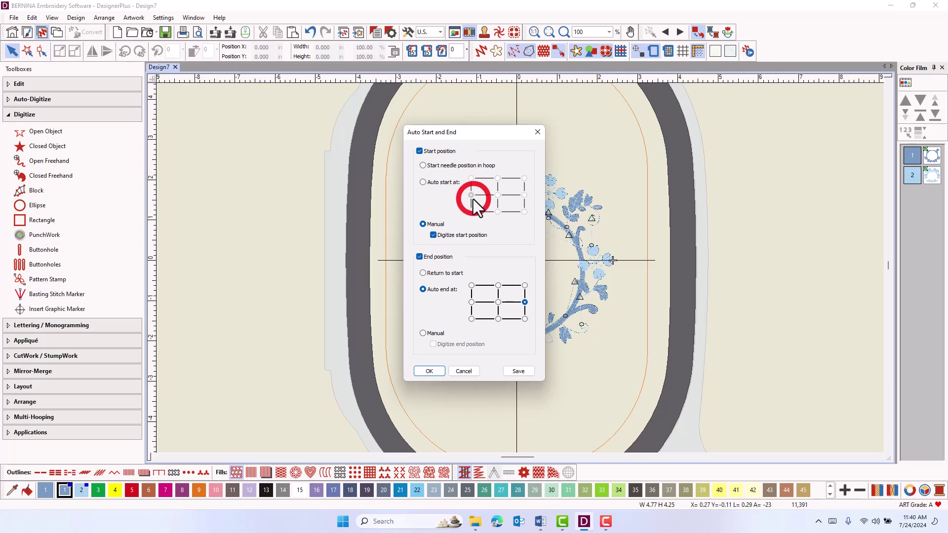
{"action": "left_click", "coordinate": [430, 372]}
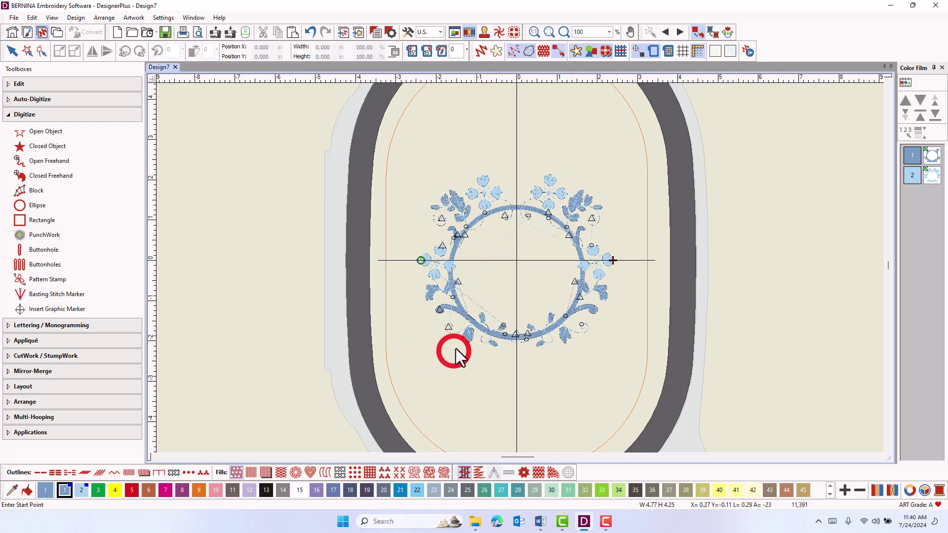
{"action": "left_click", "coordinate": [469, 344]}
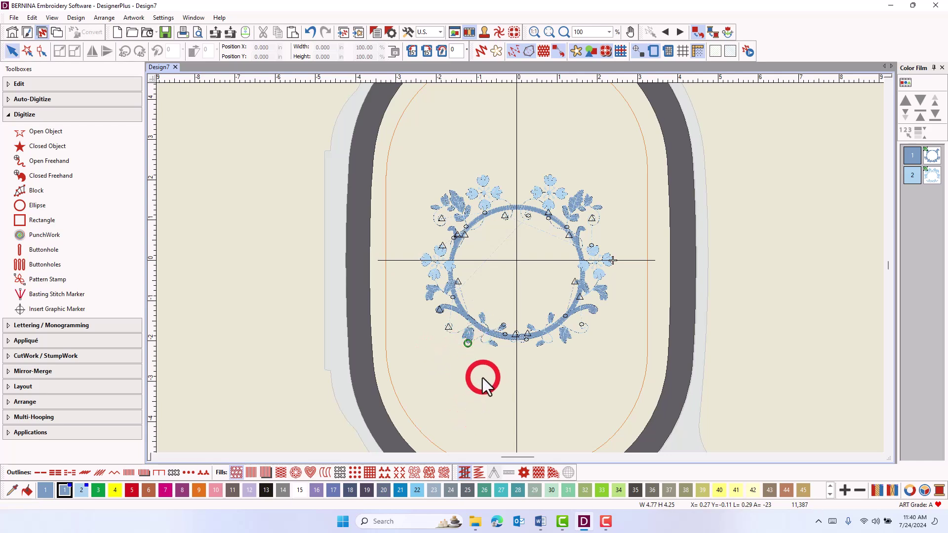
- Set the end position to Manual and digitize the end point at the curled branch on the wreath's lower-right side
{"action": "left_click", "coordinate": [78, 18]}
{"action": "left_click", "coordinate": [82, 63]}
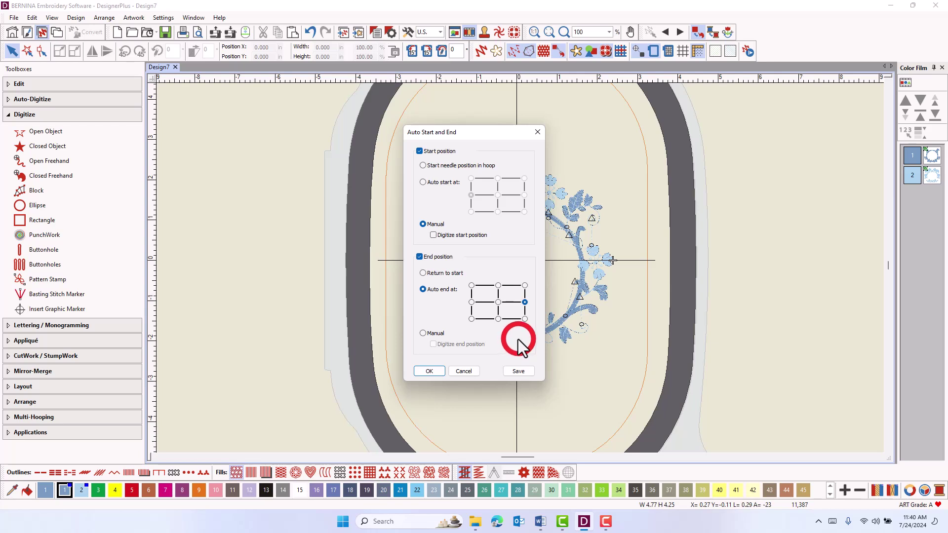
{"action": "left_click", "coordinate": [424, 334]}
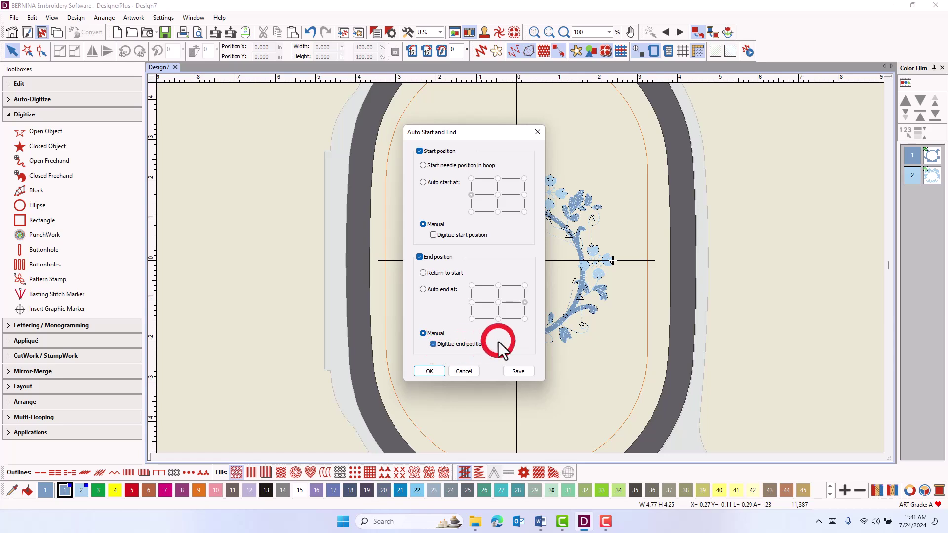
{"action": "left_click", "coordinate": [433, 375]}
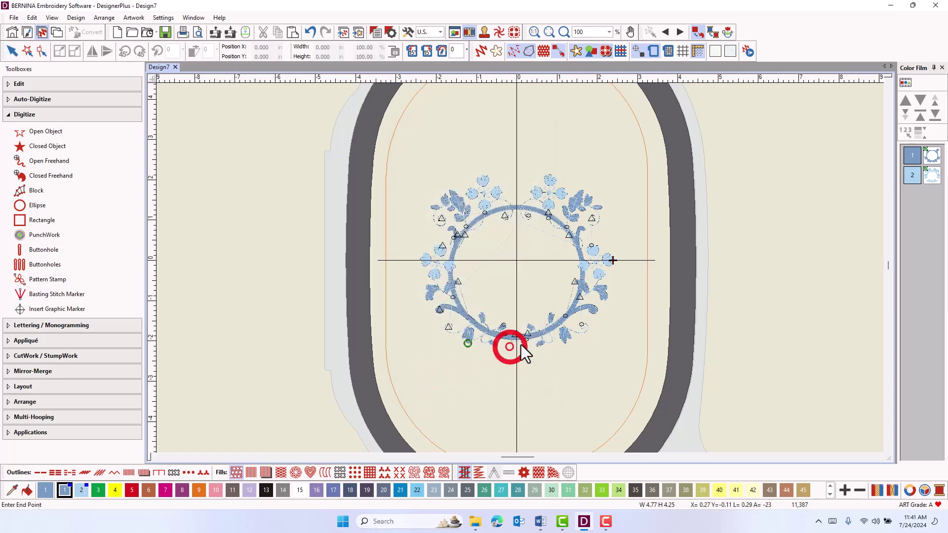
{"action": "left_click", "coordinate": [596, 314]}
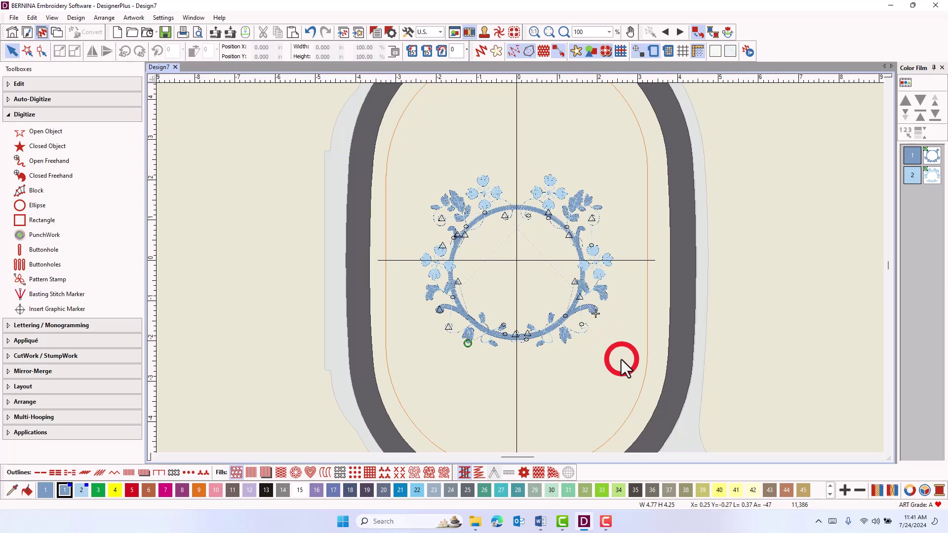
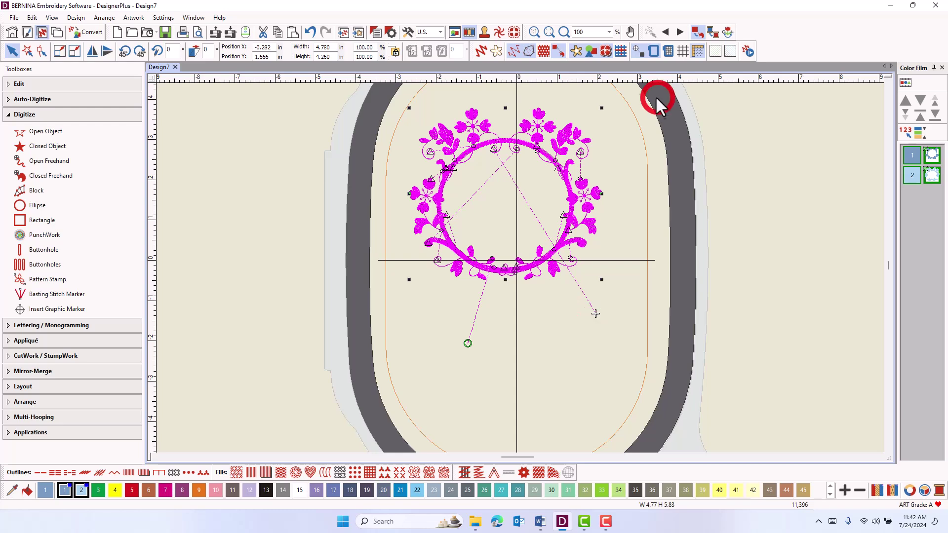
- Check the hoop position options, and turn off both the start position and the end position in Auto Start and End
{"action": "right_click", "coordinate": [654, 52]}
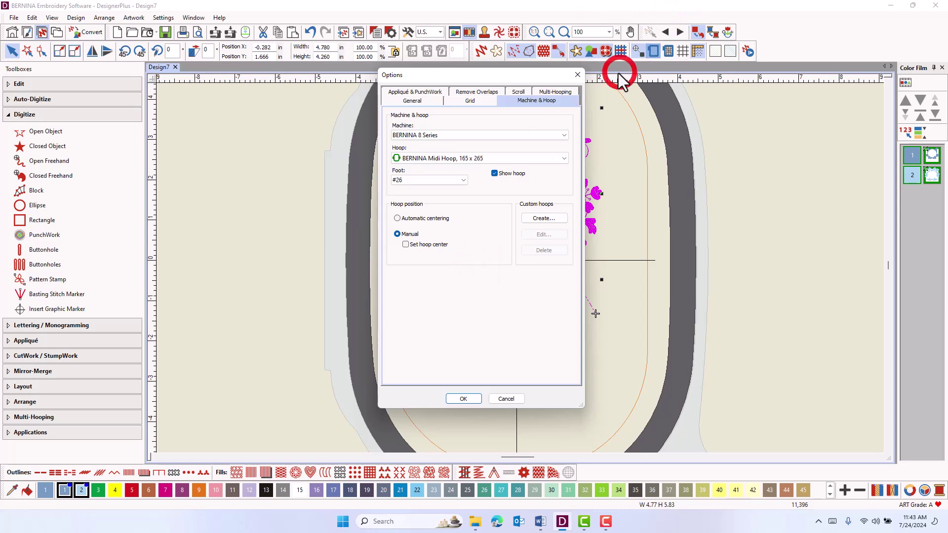
{"action": "left_click", "coordinate": [578, 75]}
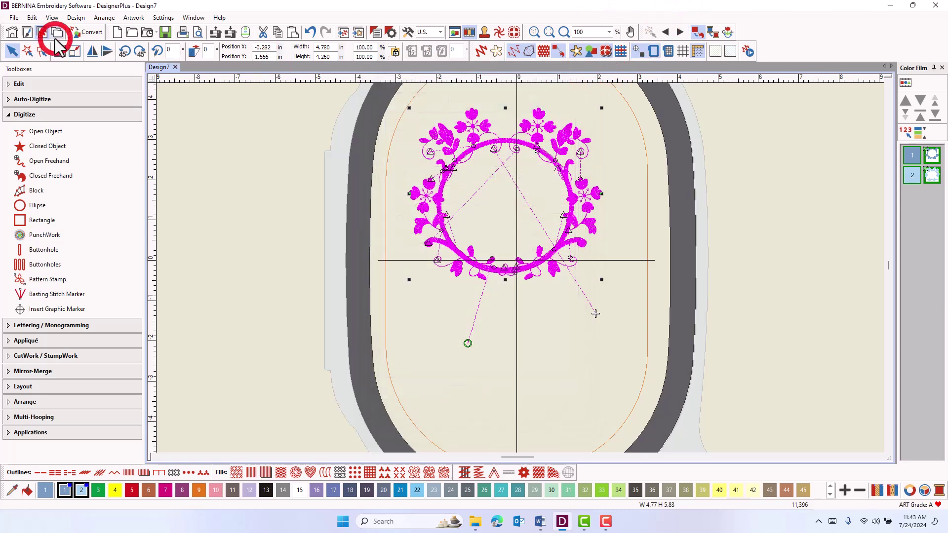
{"action": "left_click", "coordinate": [81, 18]}
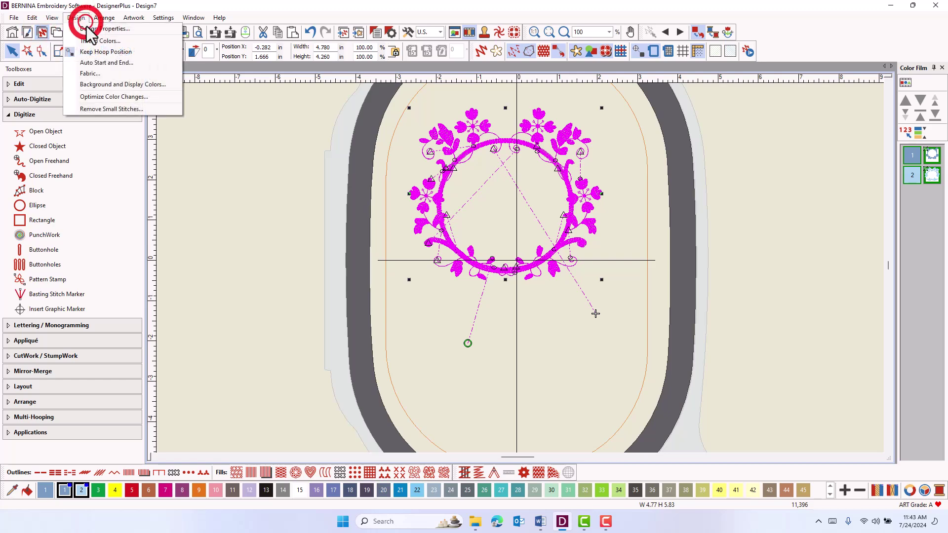
{"action": "left_click", "coordinate": [96, 64]}
{"action": "left_click", "coordinate": [420, 150]}
{"action": "left_click", "coordinate": [426, 193]}
{"action": "left_click", "coordinate": [424, 255]}
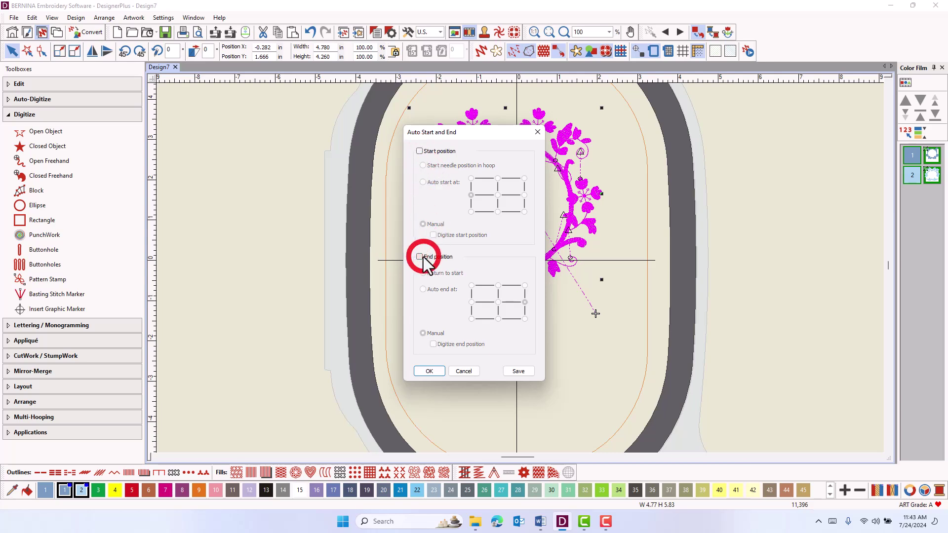
{"action": "left_click", "coordinate": [441, 371]}
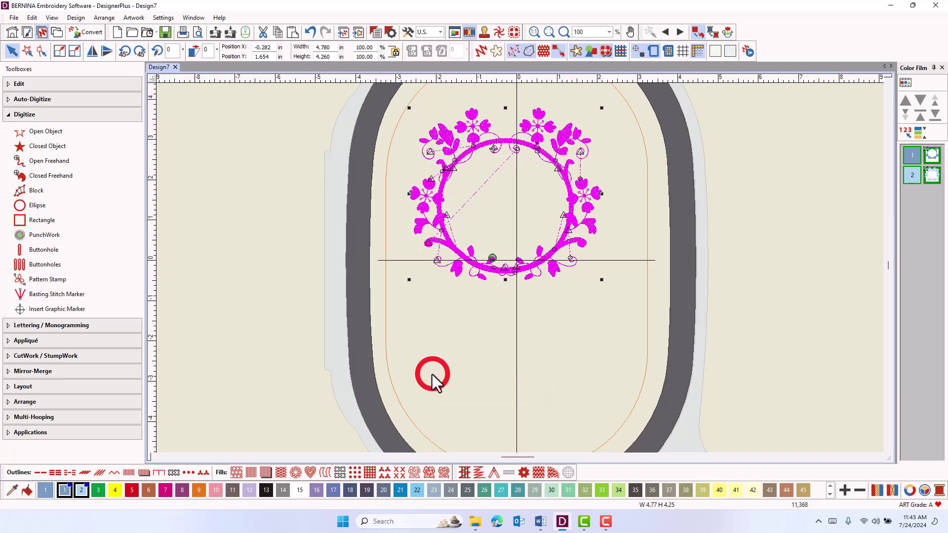